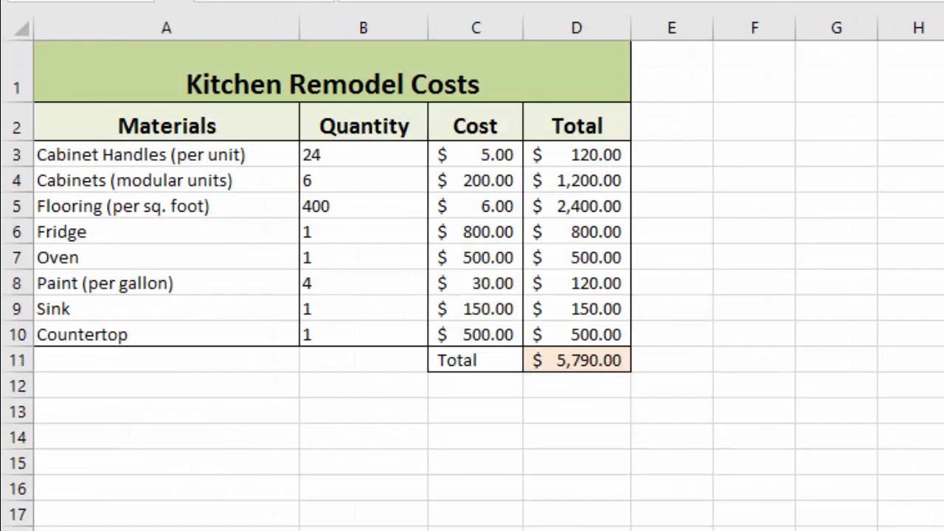
Step: Insert the recommended Clustered Bar chart from the Materials column A2:A10 and the Total column D2:D10
left_click_drag(166, 126, 571, 334)
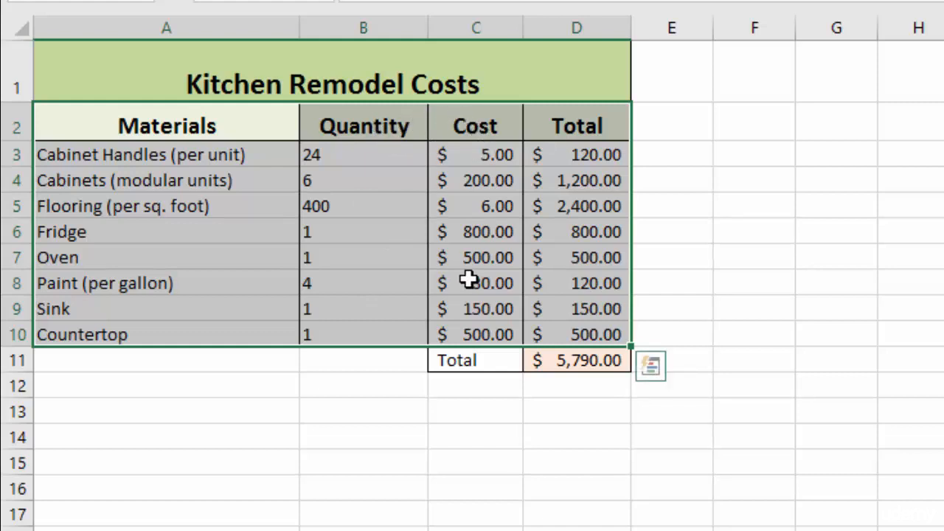
left_click_drag(177, 122, 162, 332)
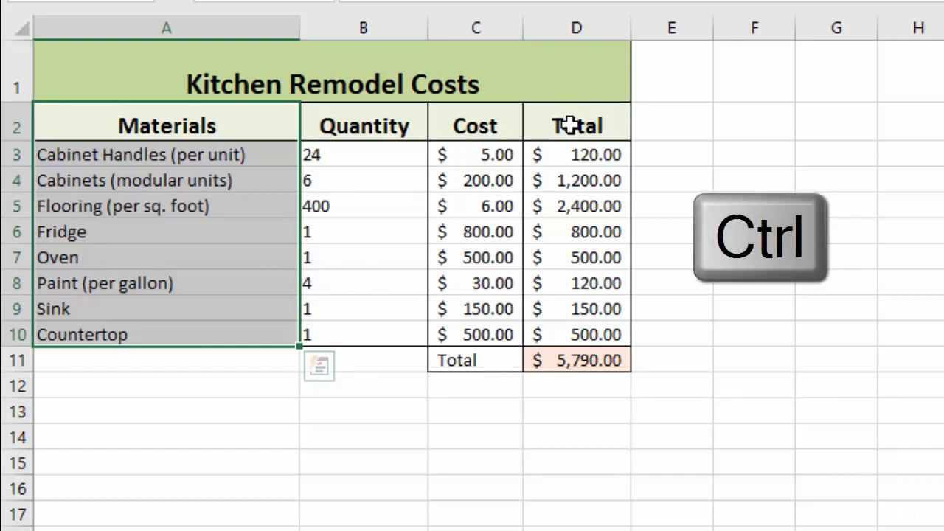
left_click_drag(569, 122, 573, 336)
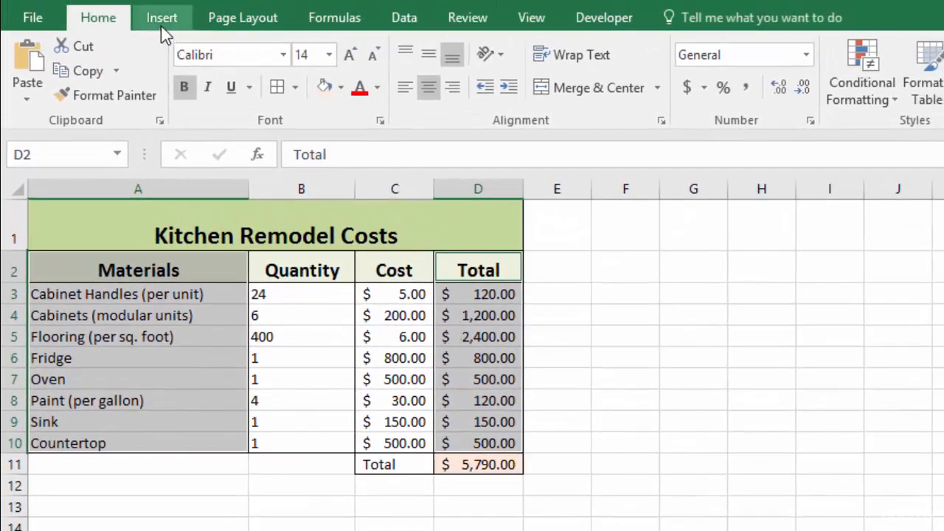
left_click(162, 20)
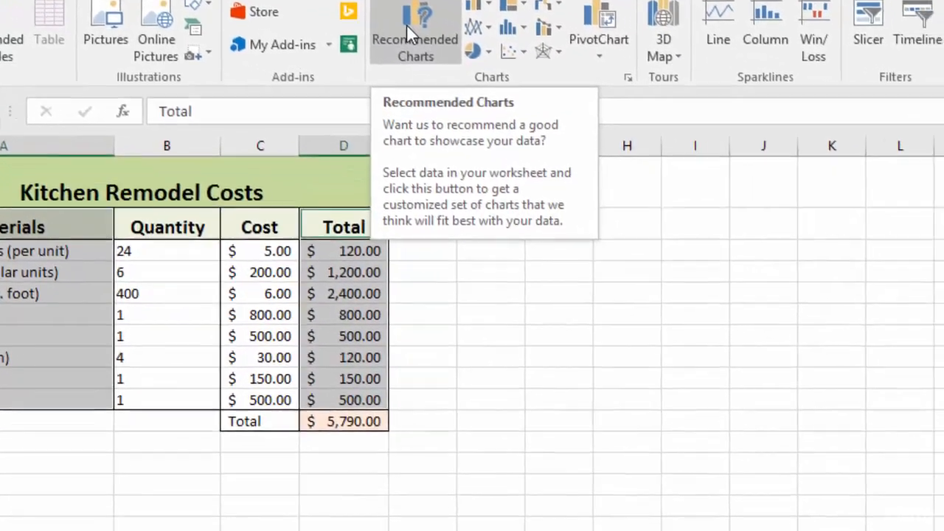
left_click(541, 67)
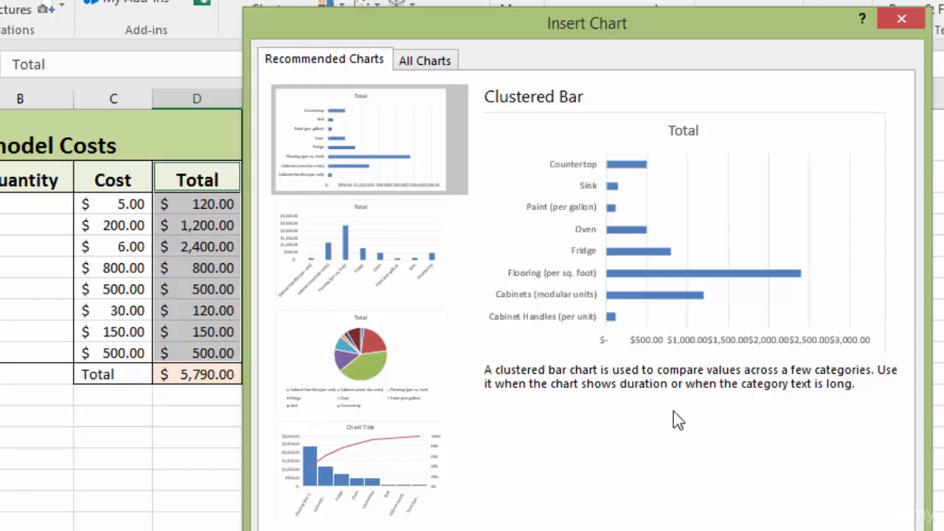
key("Return")
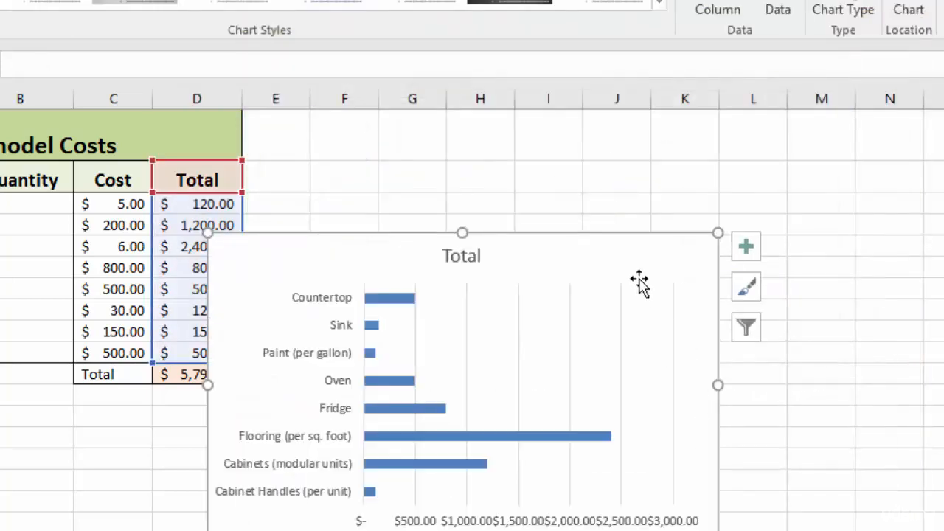
Step: Move the chart beside the table and make its title bold
left_click_drag(638, 282, 699, 187)
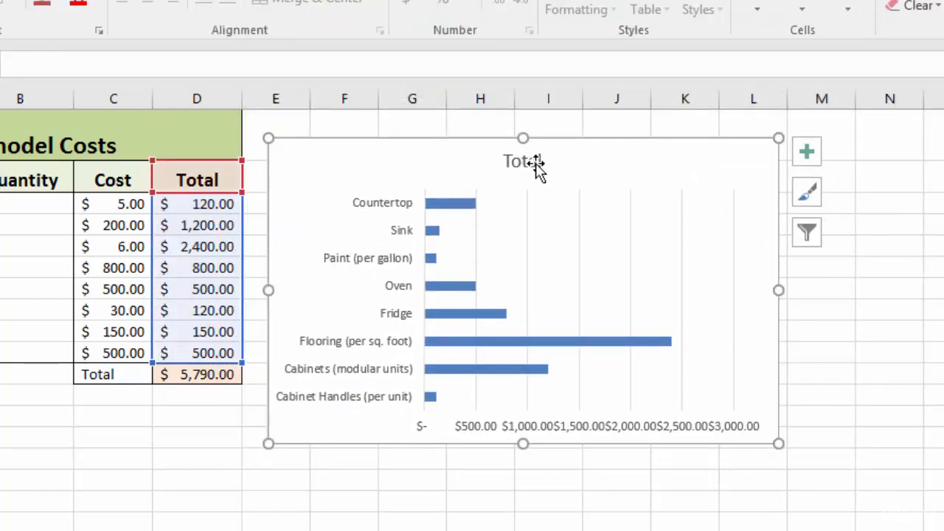
double_click(537, 163)
double_click(534, 163)
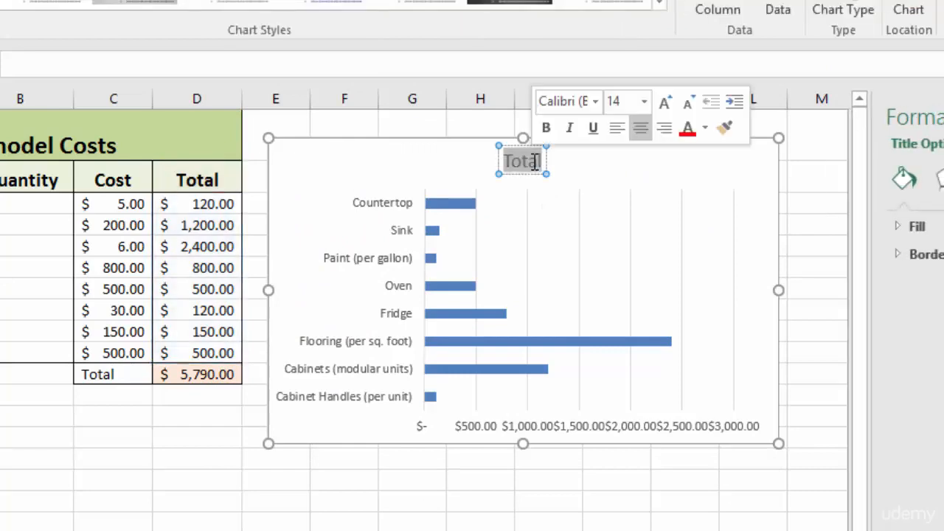
left_click(546, 128)
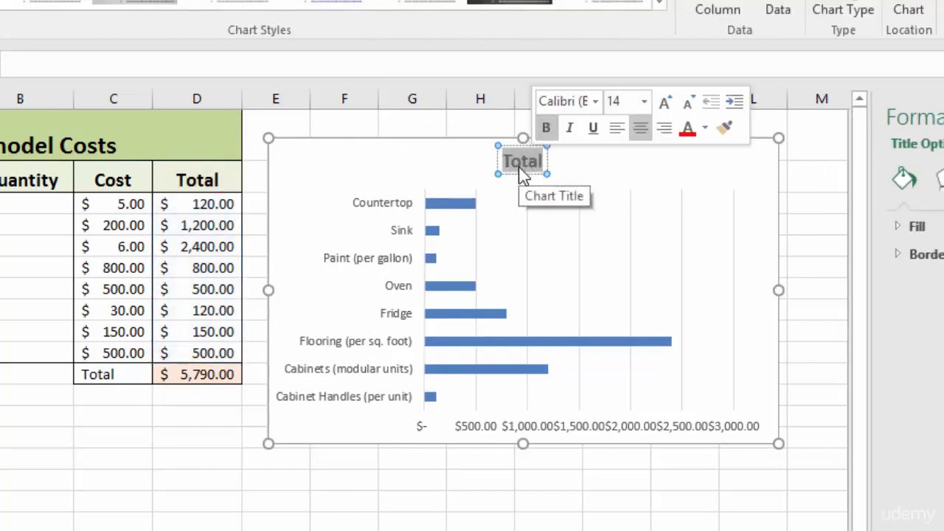
Step: Retitle the chart Cost of Different Materials
type("Cost of D")
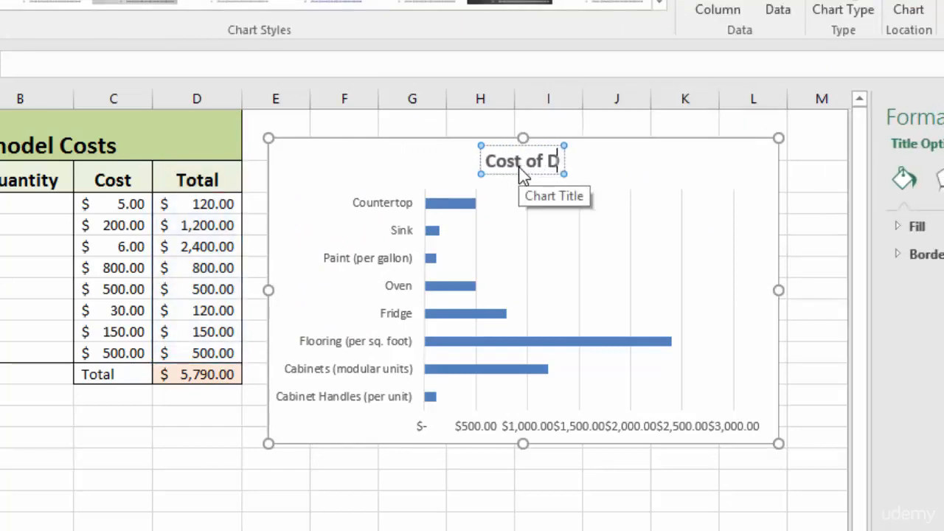
type("ifferent")
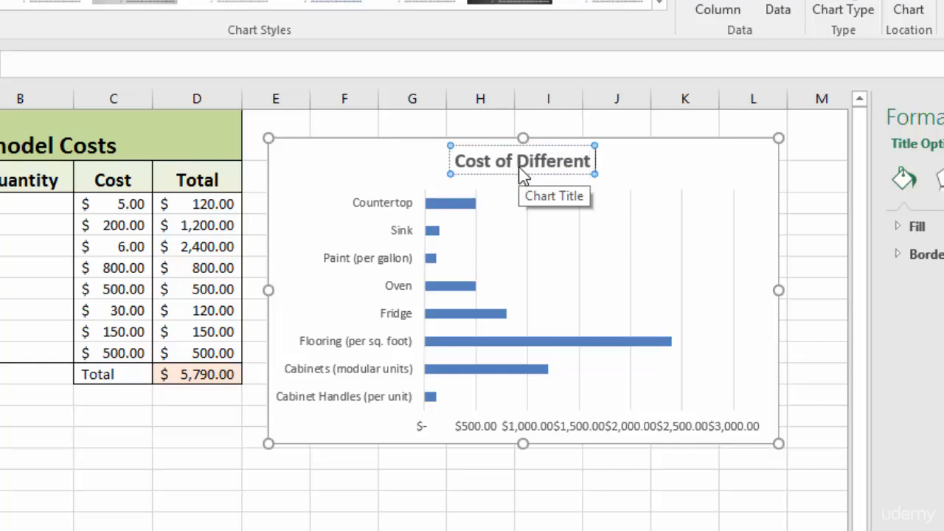
type(" Mater")
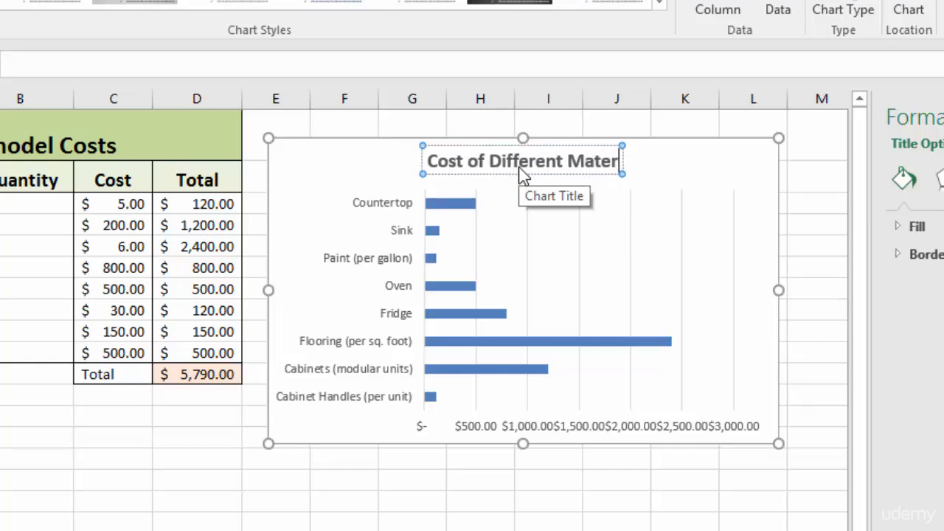
type("ials")
Step: Set the chart title's font size to 16
triple_click(520, 175)
left_click(657, 98)
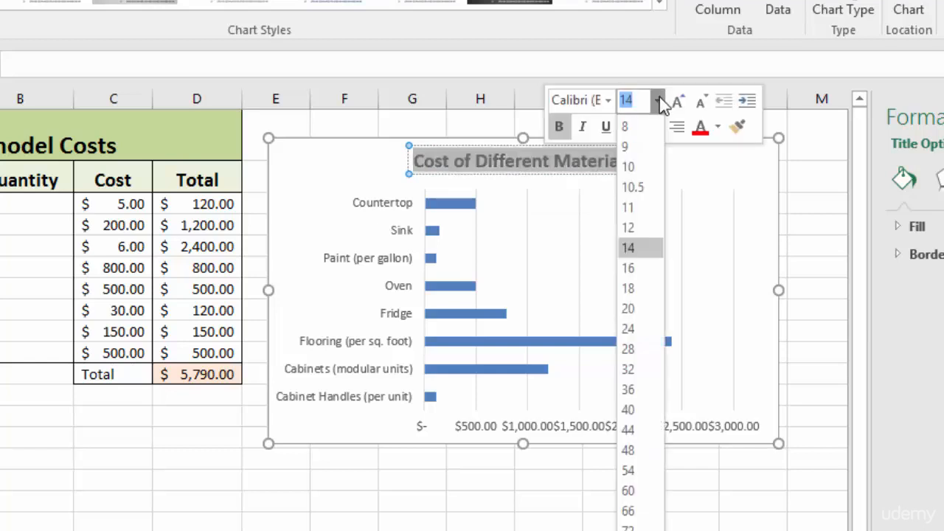
left_click(639, 268)
left_click(725, 164)
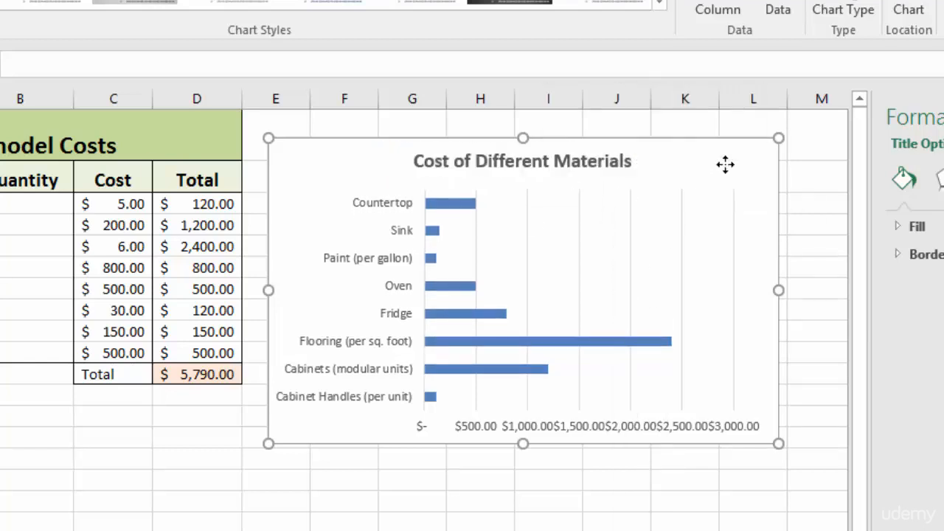
Step: Delete the vertical gridlines and the horizontal value axis from the chart
left_click(528, 215)
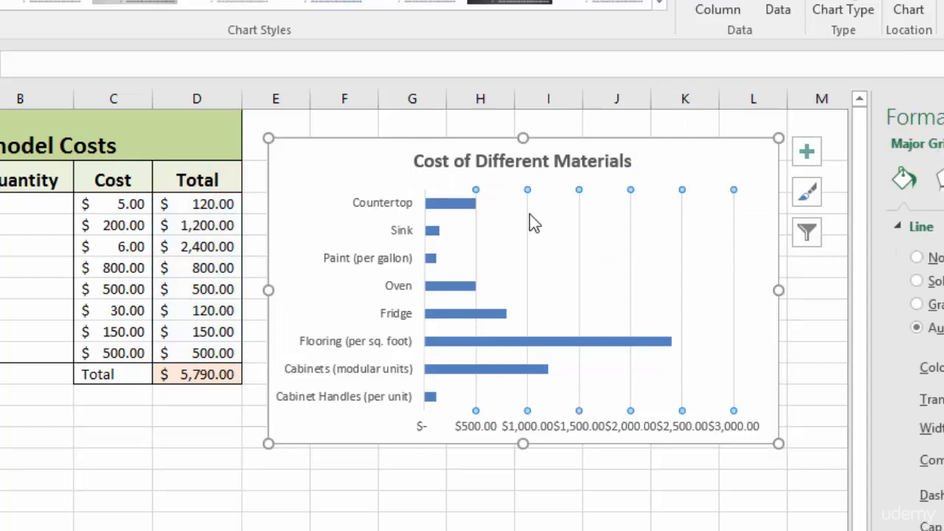
key("Escape")
left_click(550, 430)
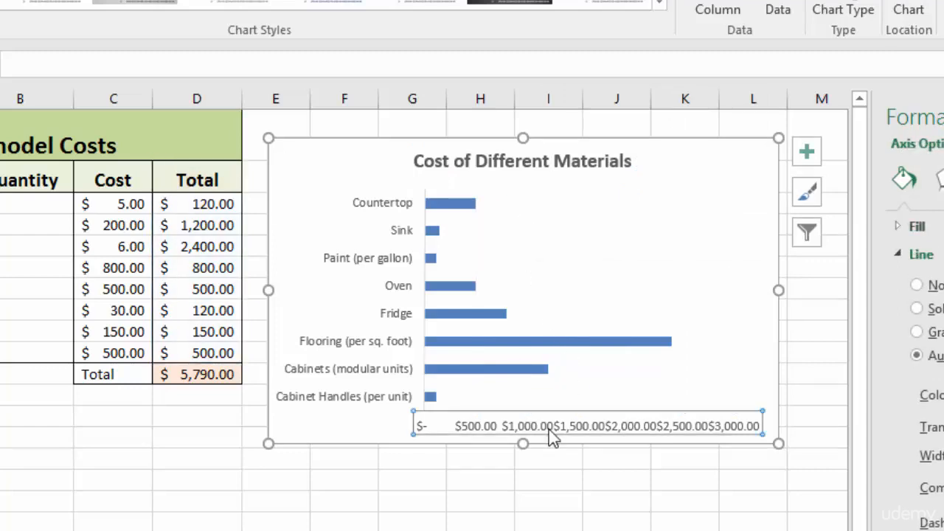
key("Delete")
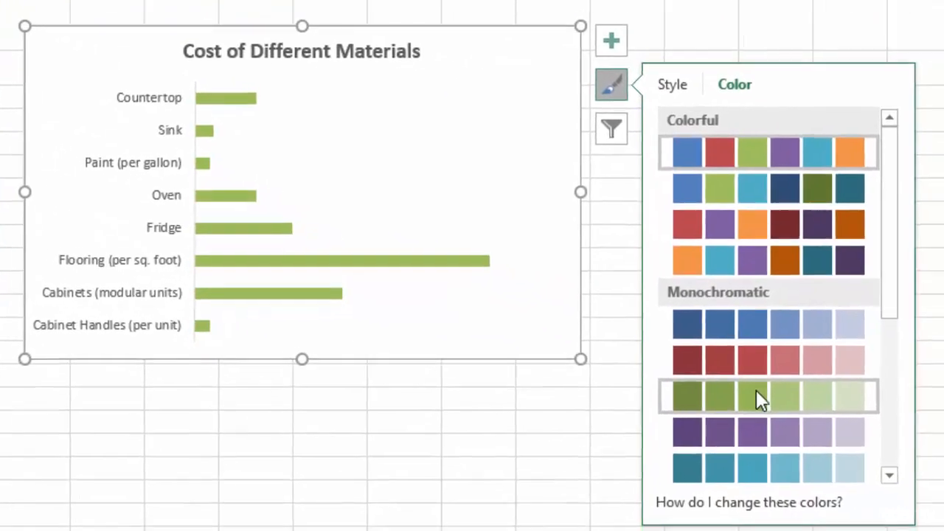
Step: Apply the green monochromatic Color 7 palette to the chart
left_click(819, 423)
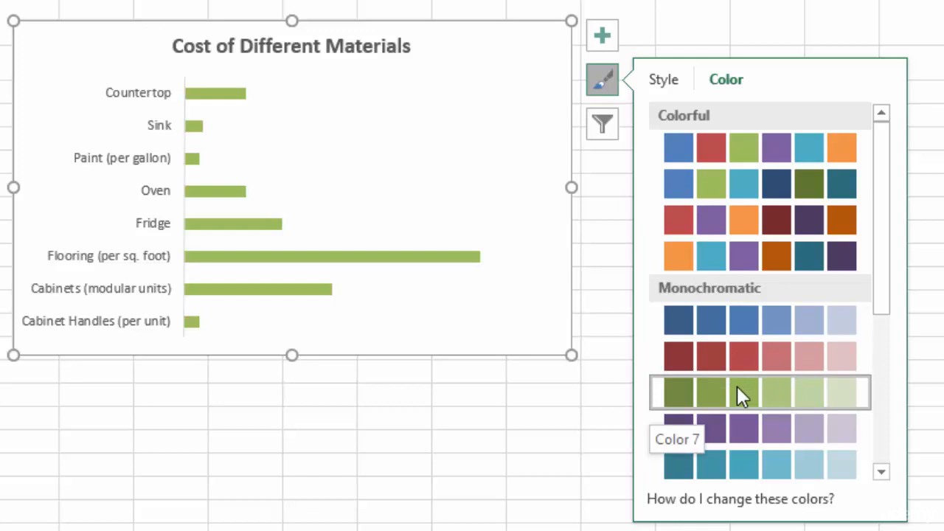
left_click(602, 78)
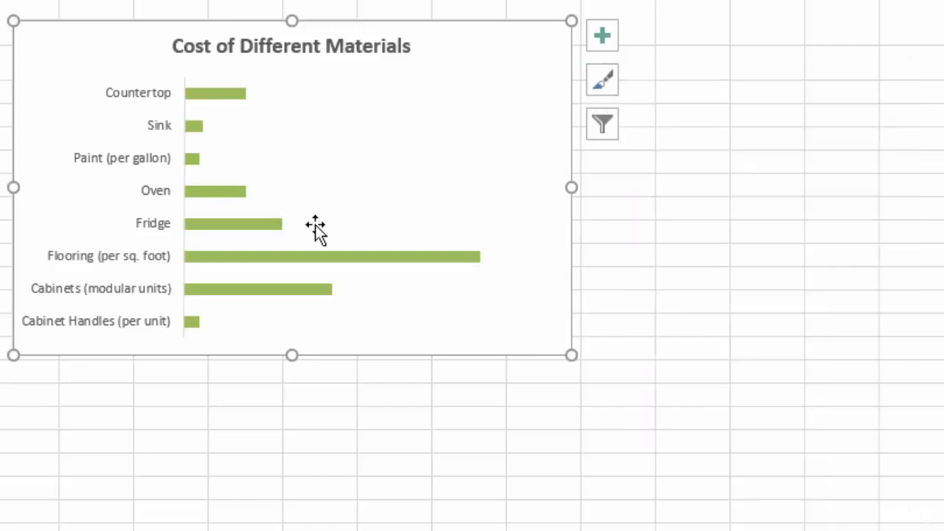
Step: Open Format Data Series for the bars and enable Vary colors by point
left_click(283, 260)
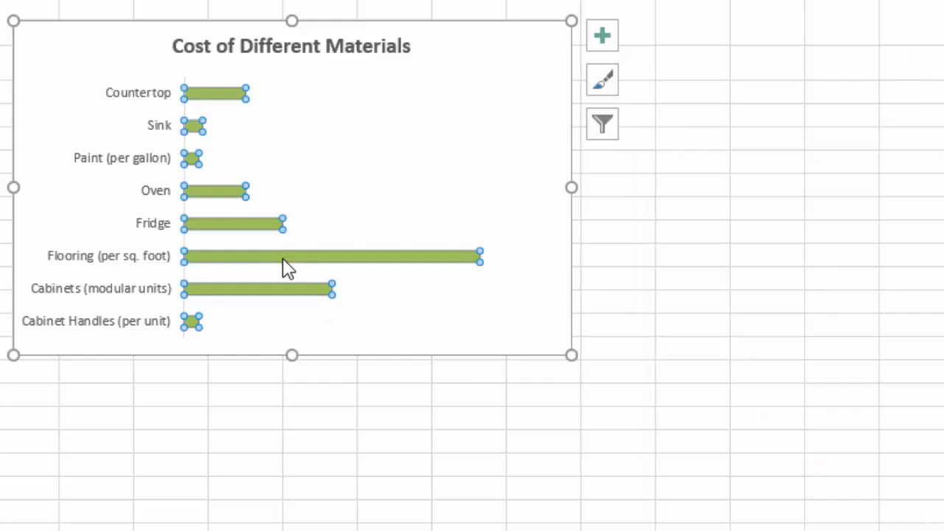
right_click(212, 100)
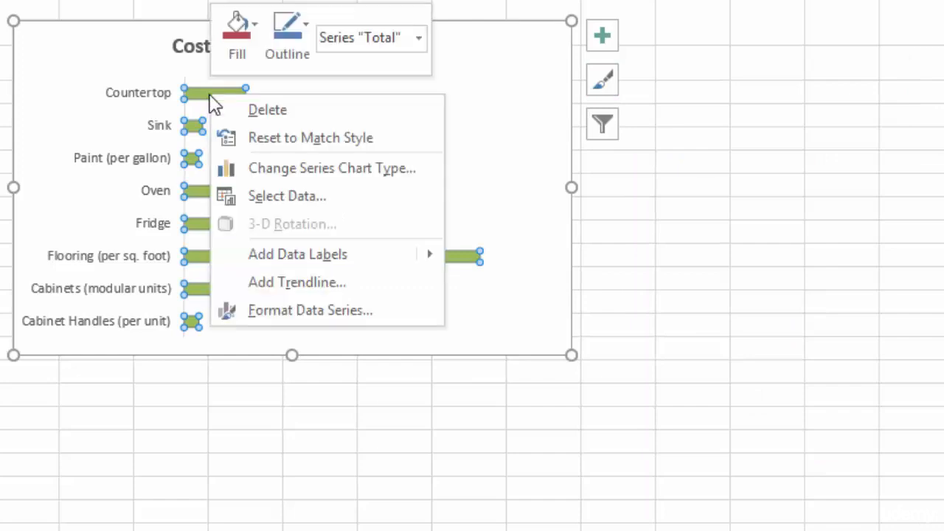
left_click(290, 313)
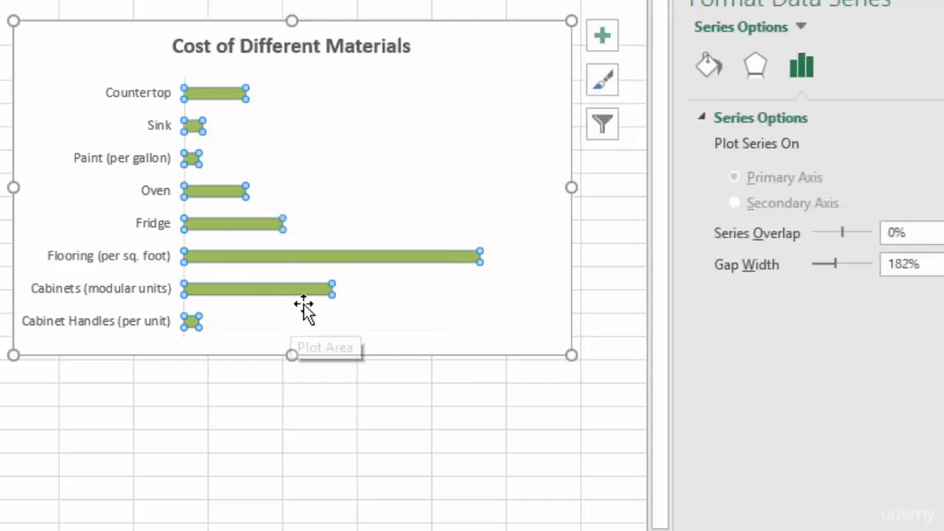
left_click(710, 68)
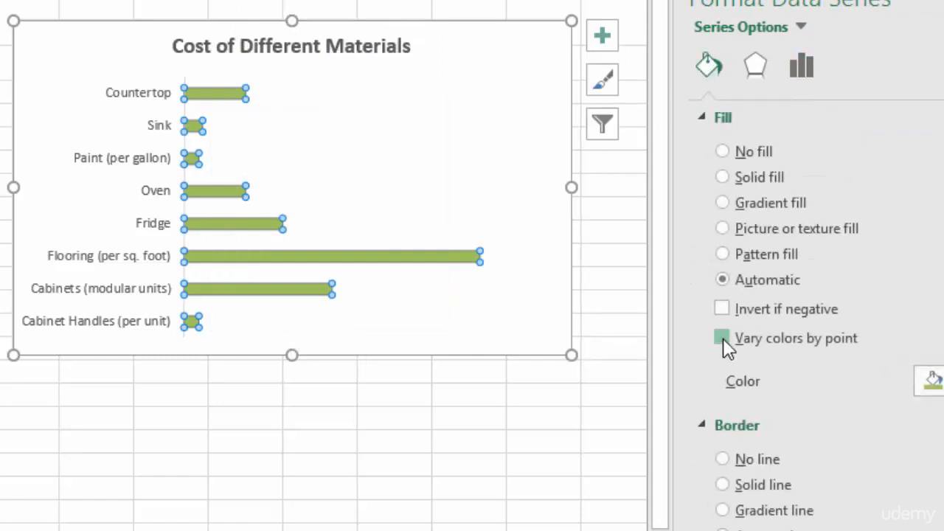
left_click(723, 337)
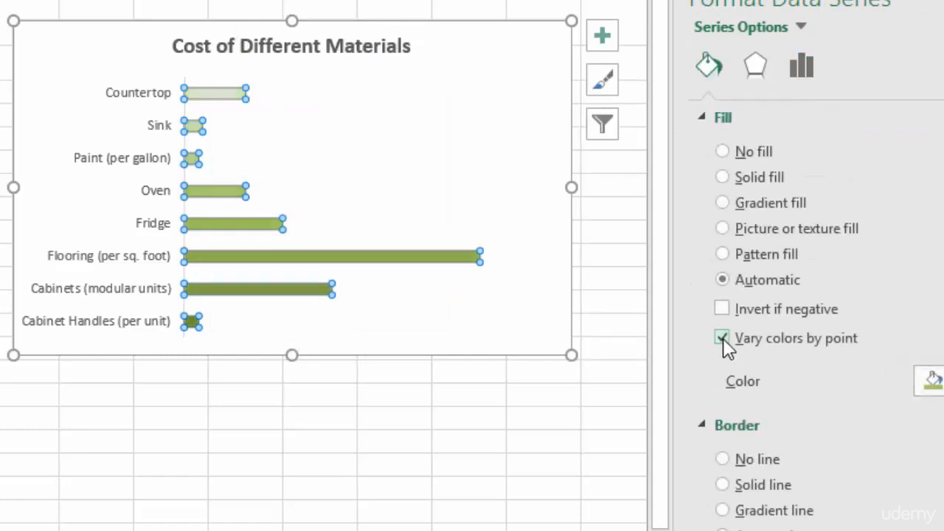
Step: Reapply the green monochromatic Color 7 palette to the varied bars
left_click(602, 90)
left_click(729, 81)
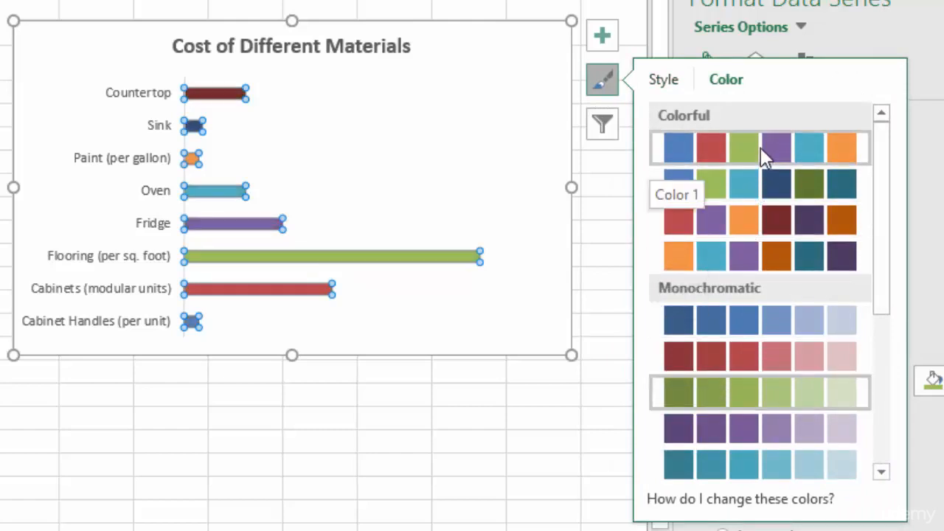
left_click(725, 394)
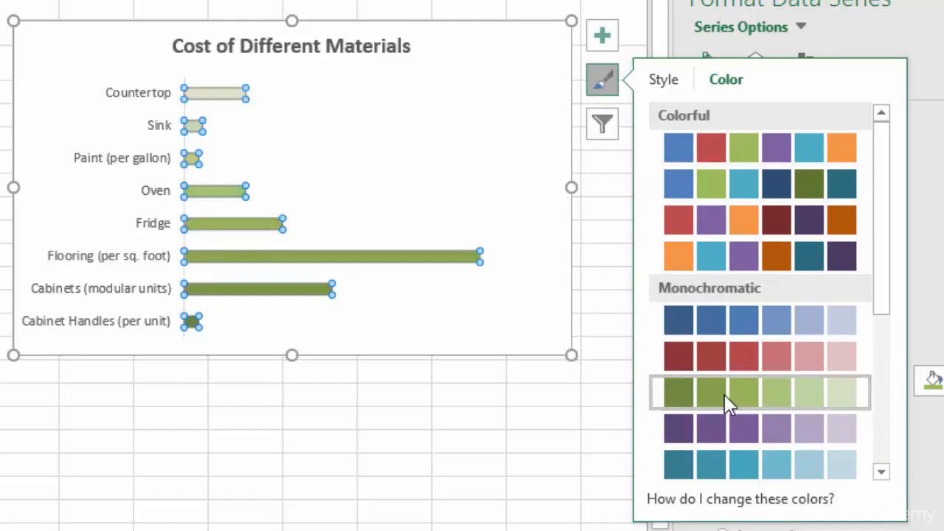
left_click(606, 84)
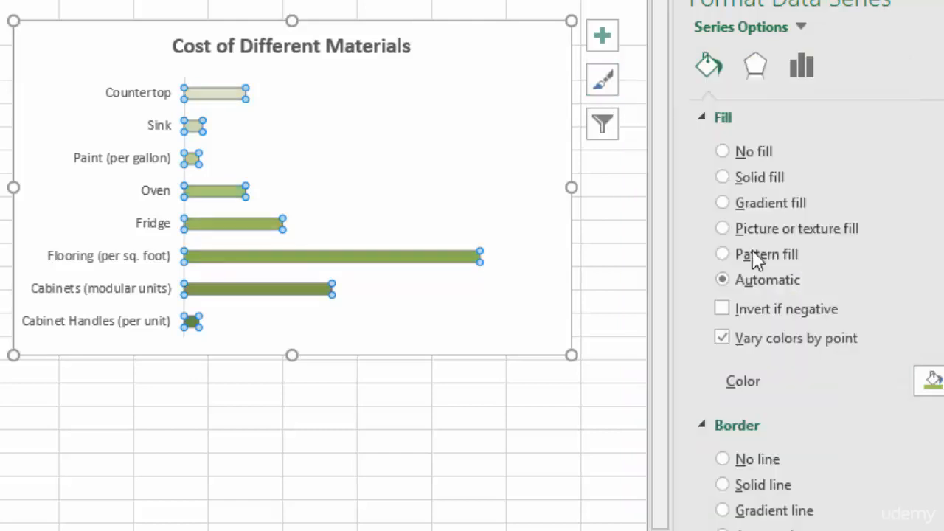
Step: Turn off Vary colors by point and reduce the series gap width to 76%
left_click(722, 338)
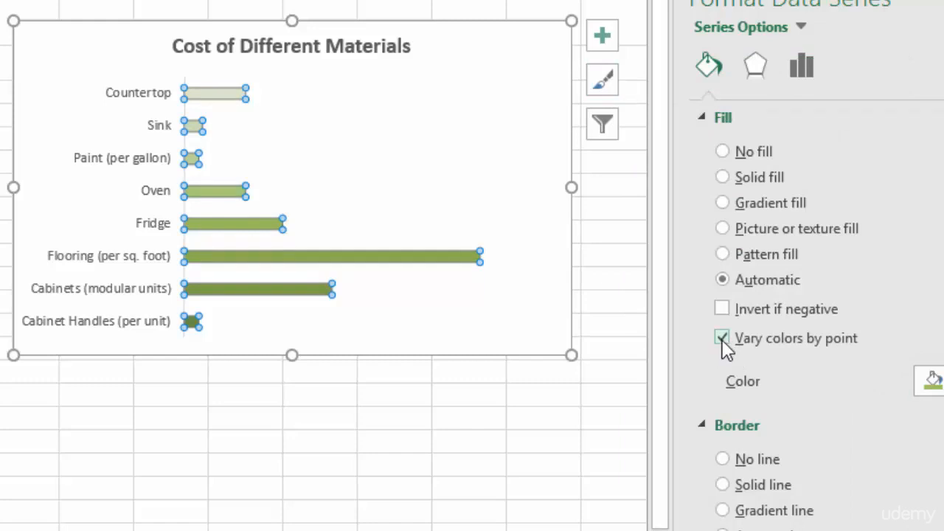
left_click(722, 338)
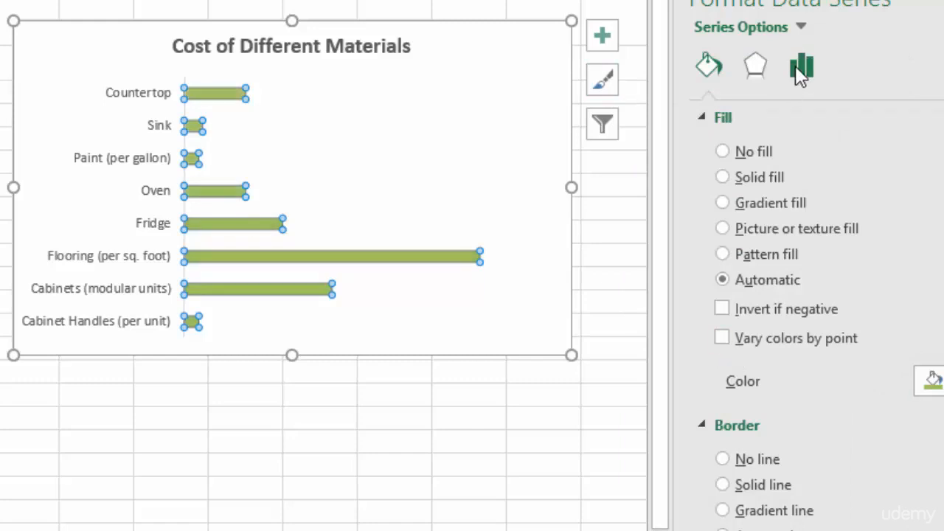
left_click(801, 68)
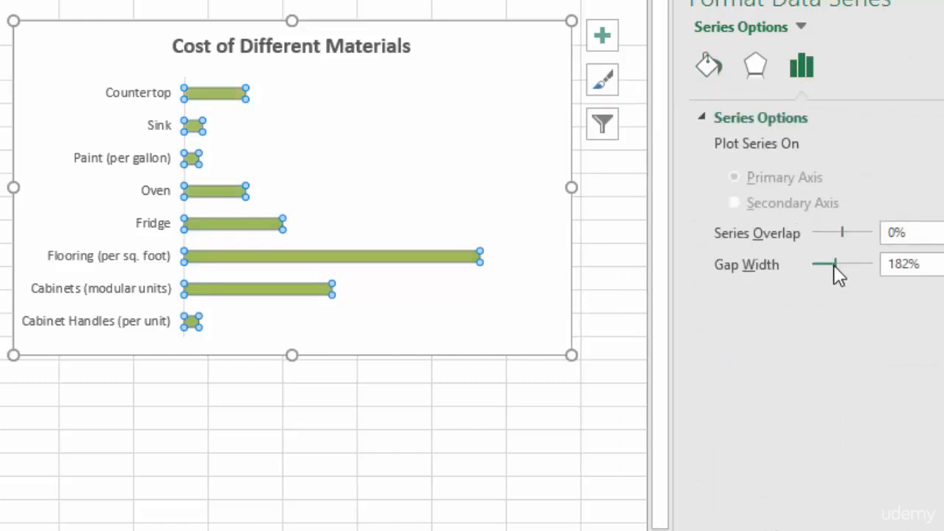
left_click_drag(835, 265, 826, 265)
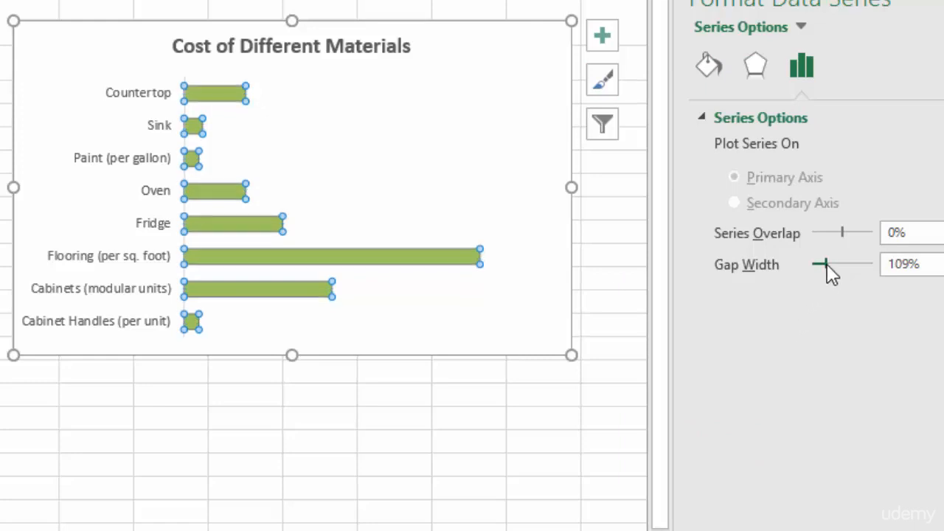
left_click_drag(827, 264, 823, 264)
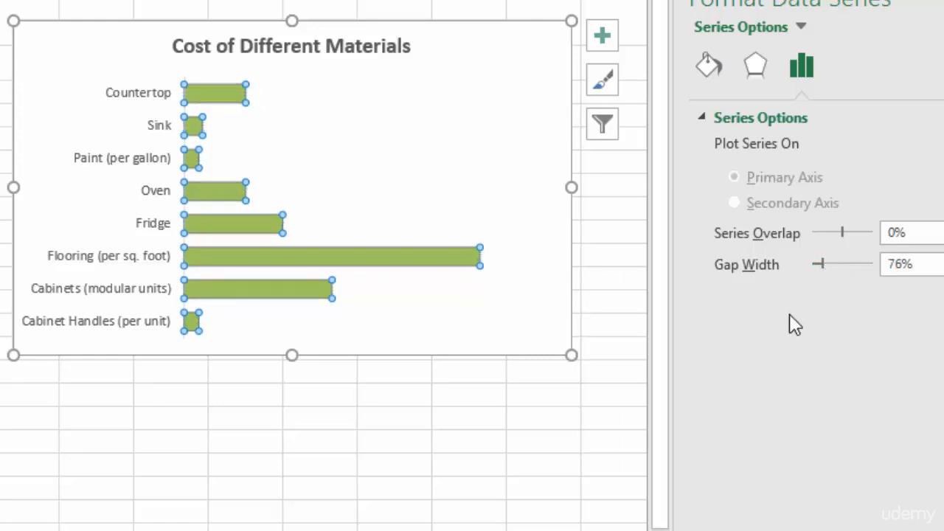
Step: Close the Format Data Series pane and add data labels to the chart's bars
left_click(943, 2)
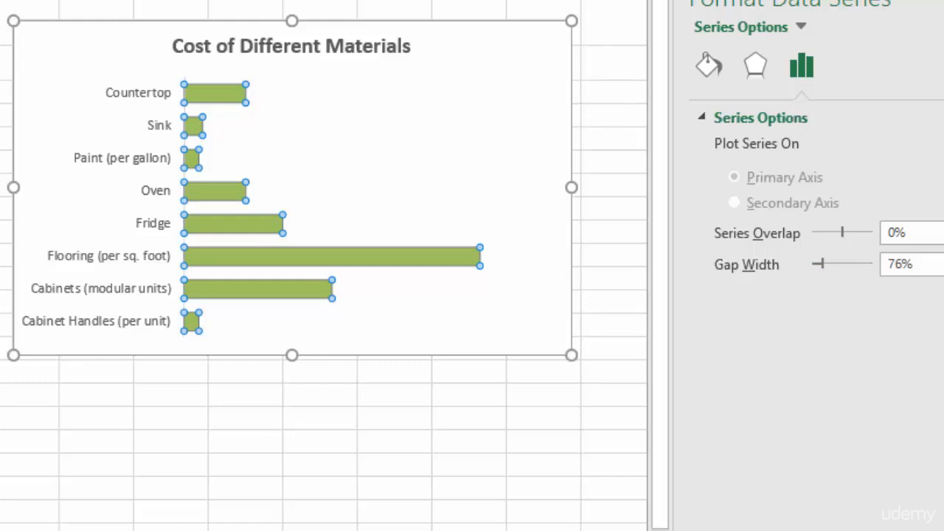
left_click(508, 125)
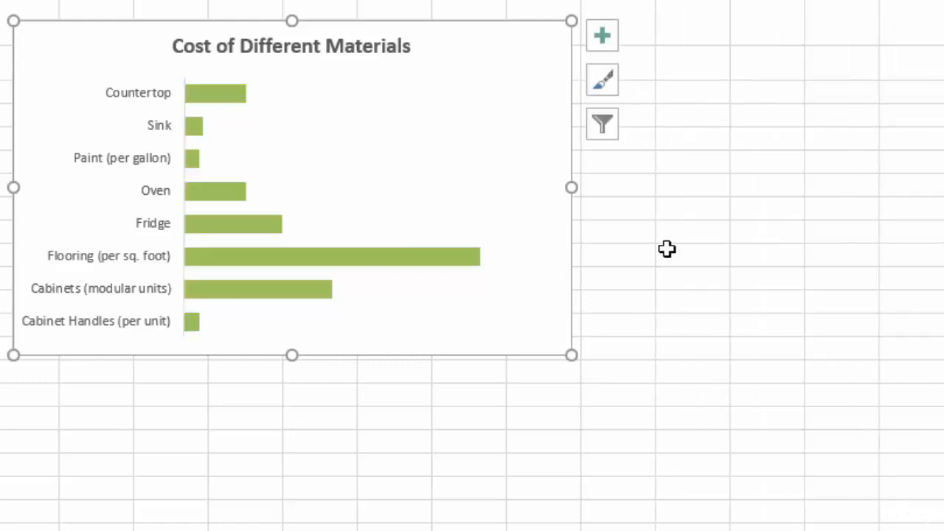
left_click(609, 39)
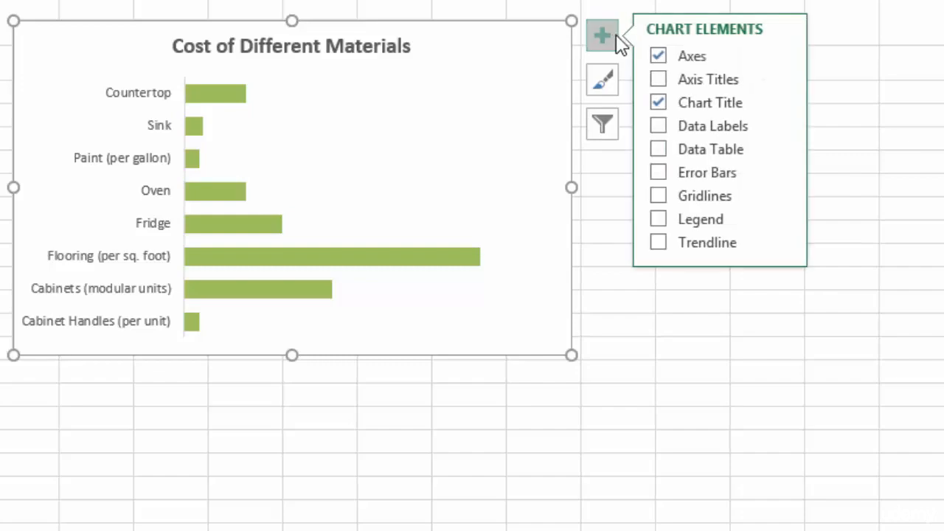
left_click(657, 126)
left_click(706, 446)
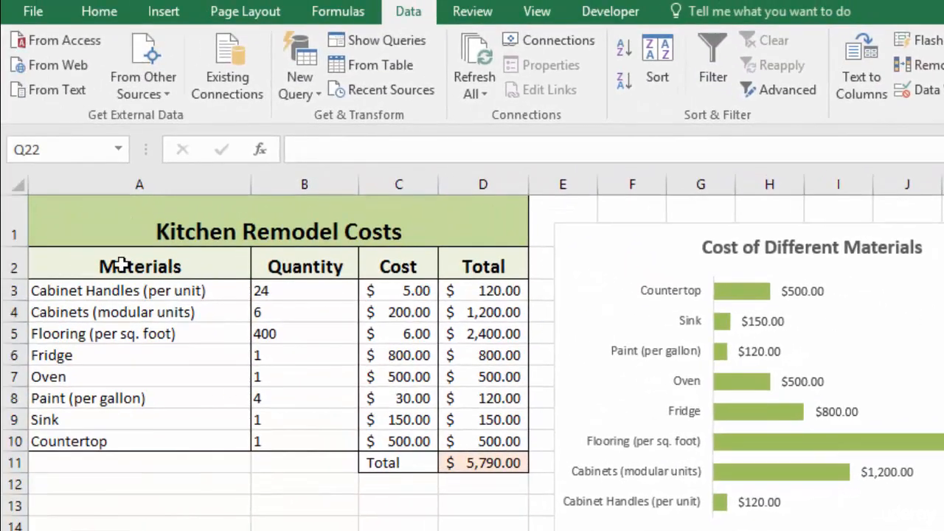
Step: Sort the table rows A2:D10 by Total values from smallest to largest
left_click(189, 267)
left_click_drag(189, 267, 509, 442)
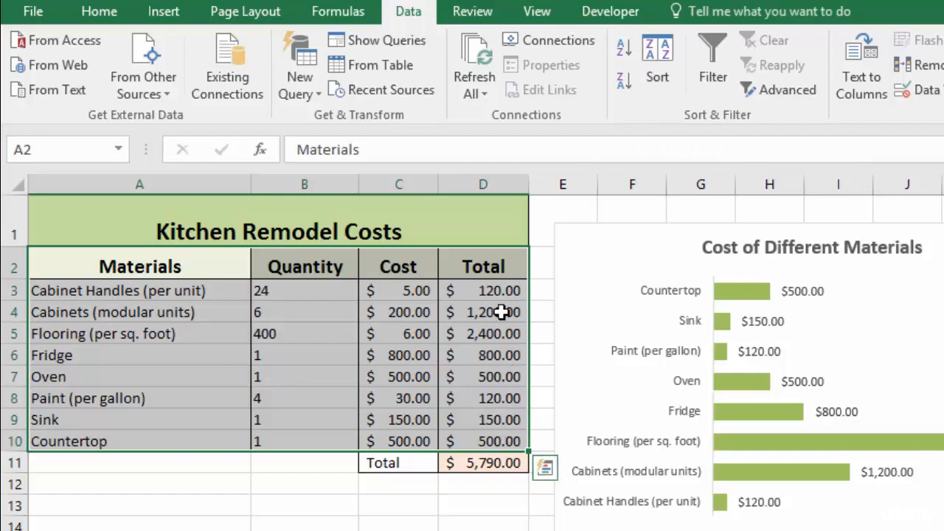
left_click(655, 54)
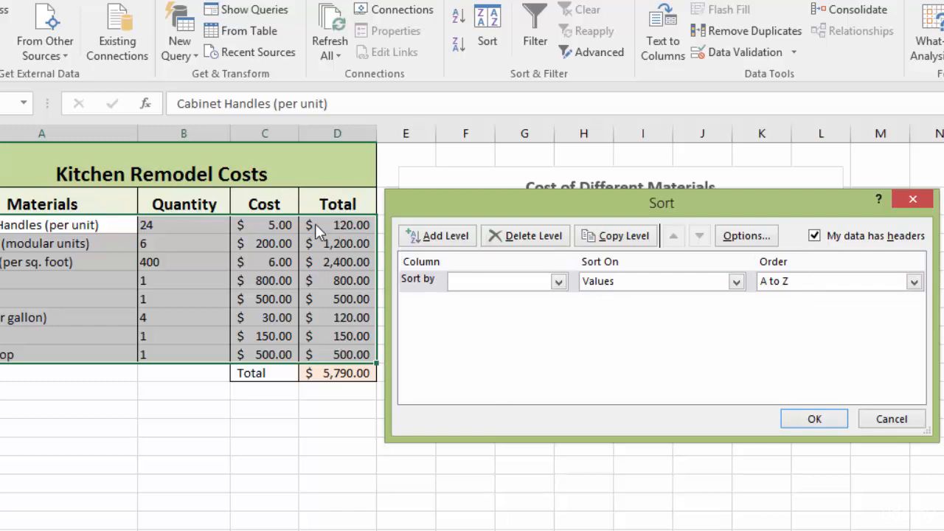
left_click(558, 281)
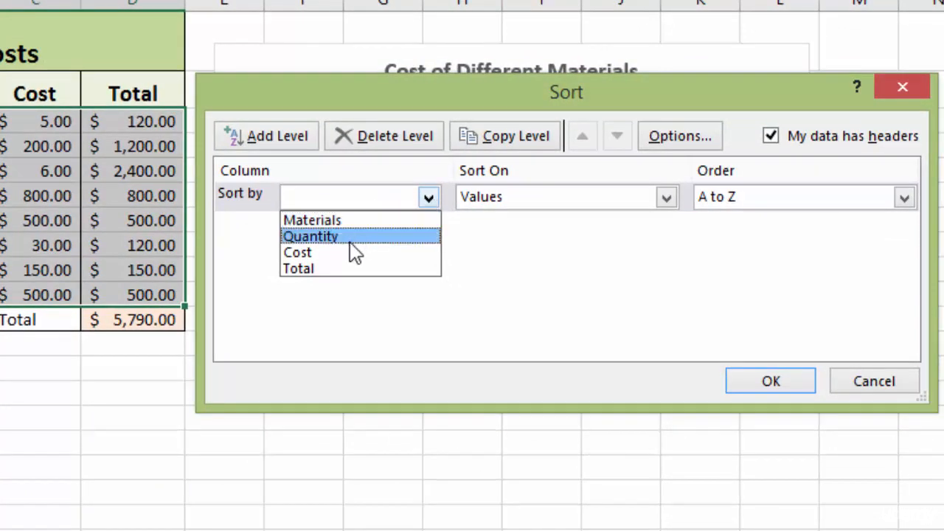
left_click(319, 270)
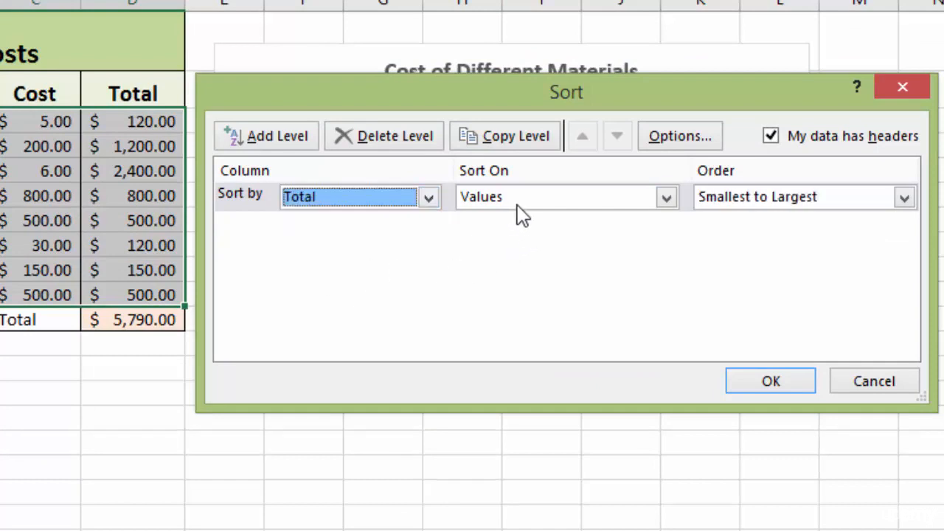
left_click(666, 199)
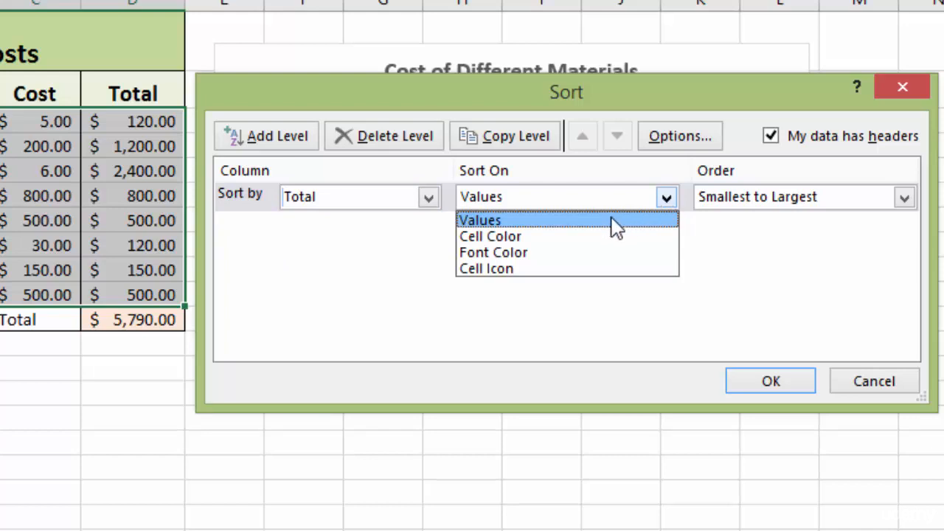
left_click(589, 224)
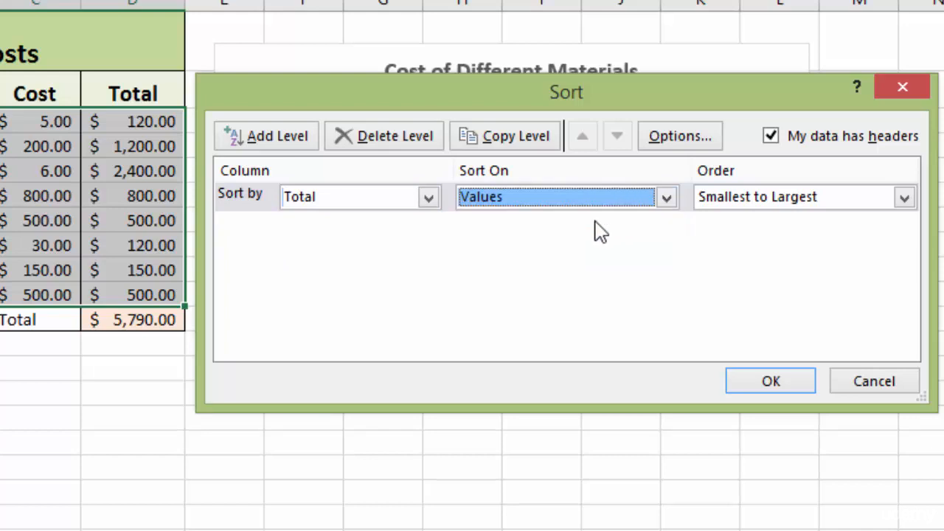
key("Tab")
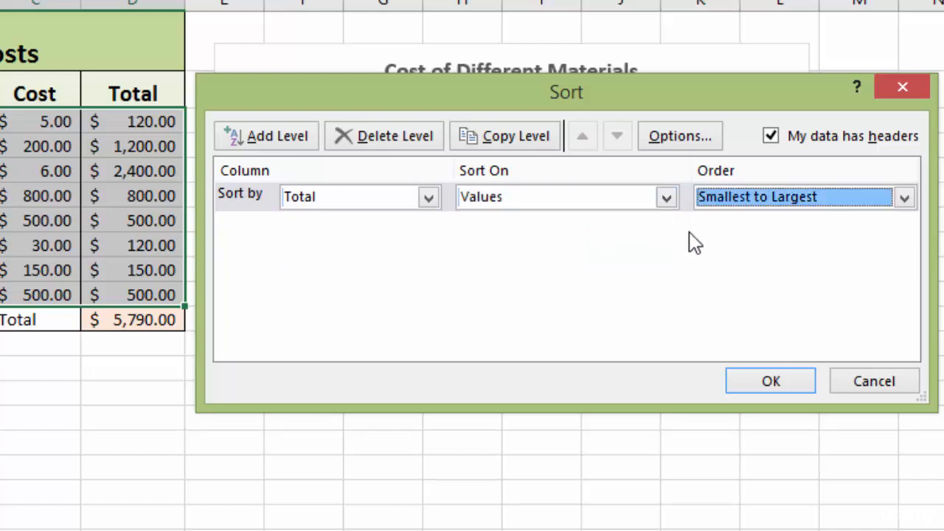
left_click(905, 199)
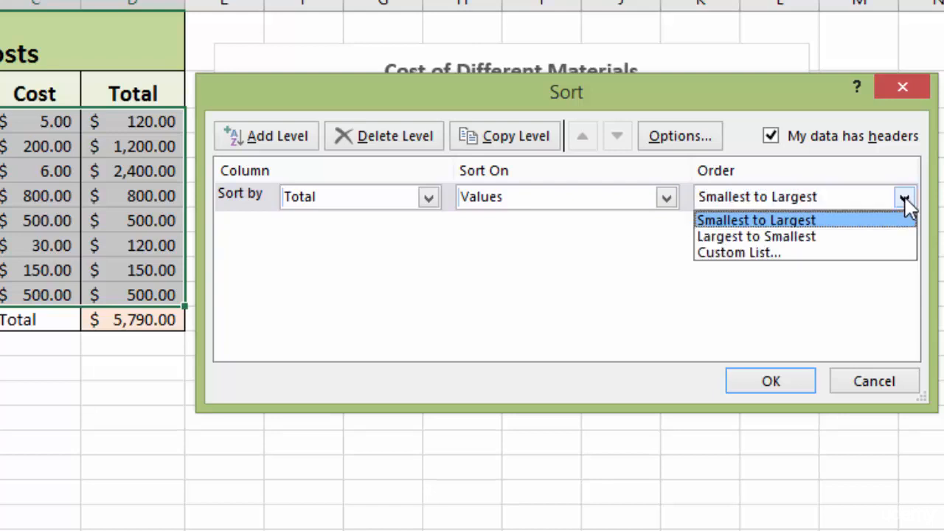
left_click(829, 236)
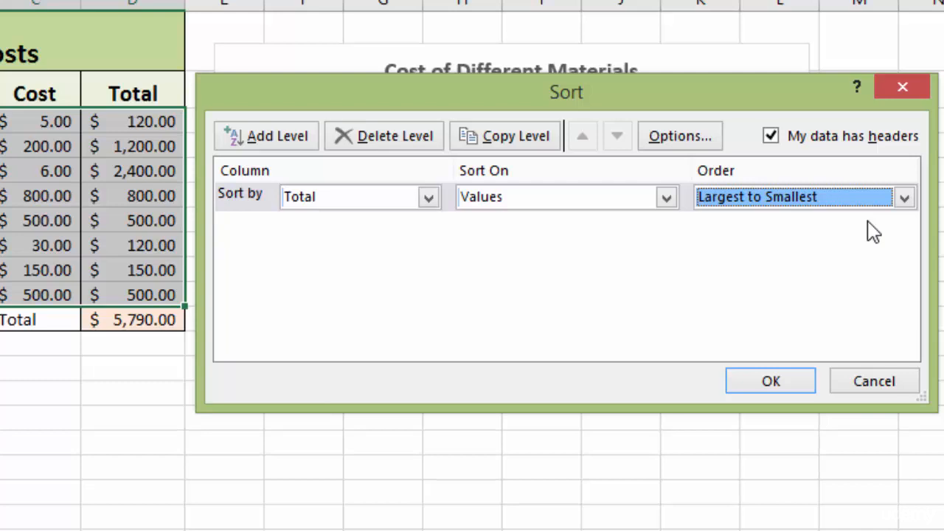
left_click(904, 197)
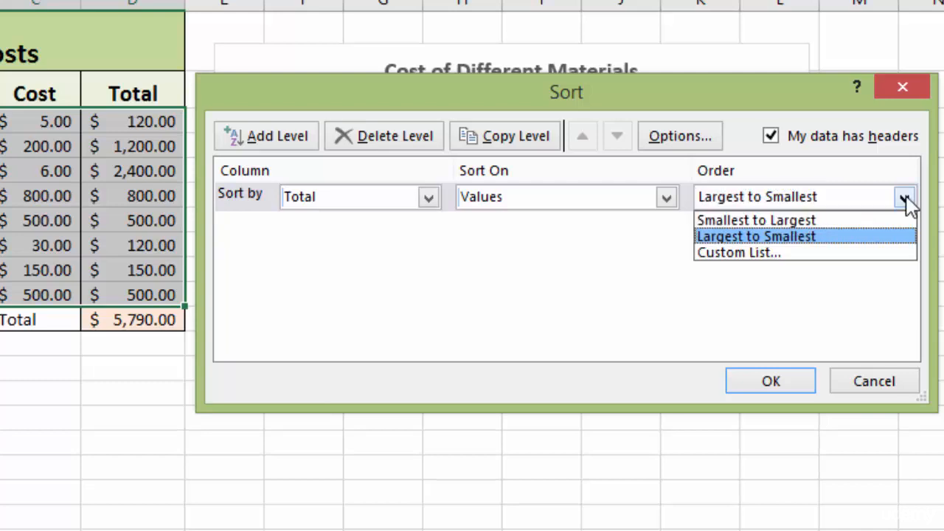
left_click(821, 219)
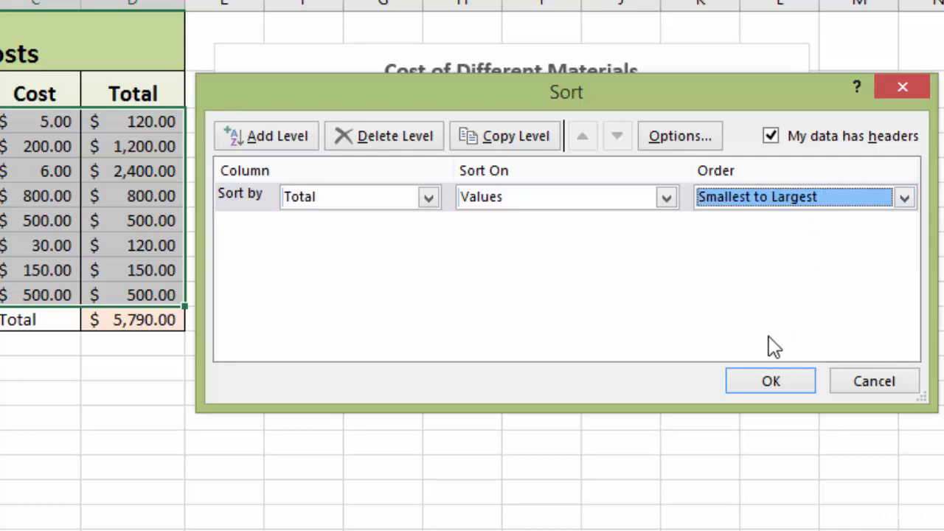
left_click(772, 383)
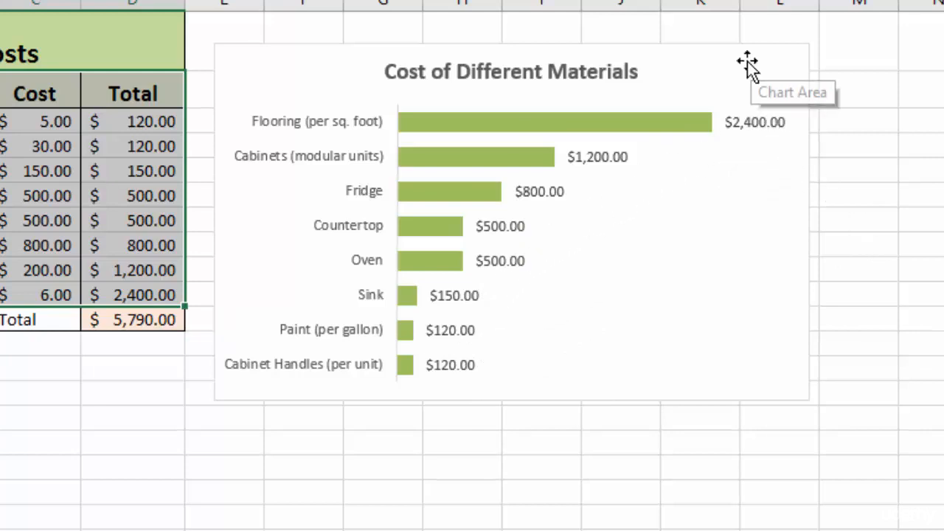
Step: Open Format Data Series for the bars and turn on Vary colors by point in the fill settings
left_click(773, 74)
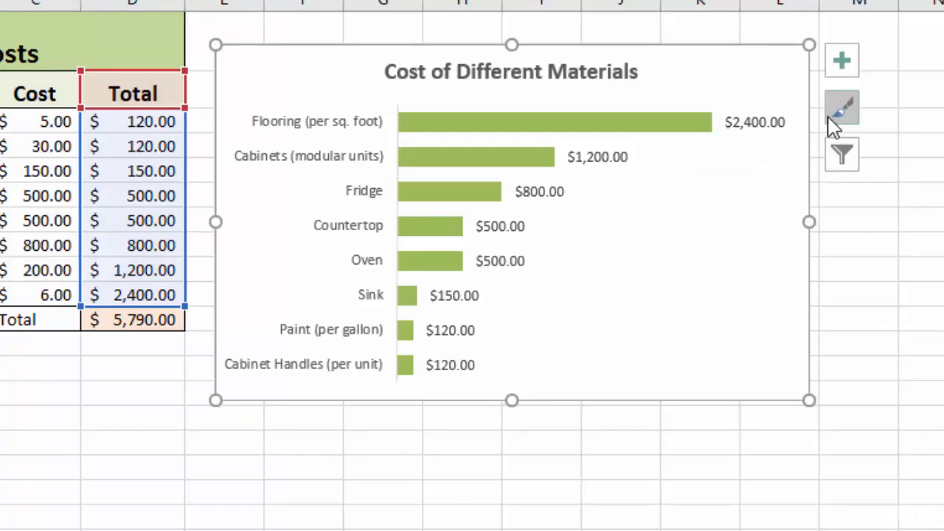
left_click(582, 125)
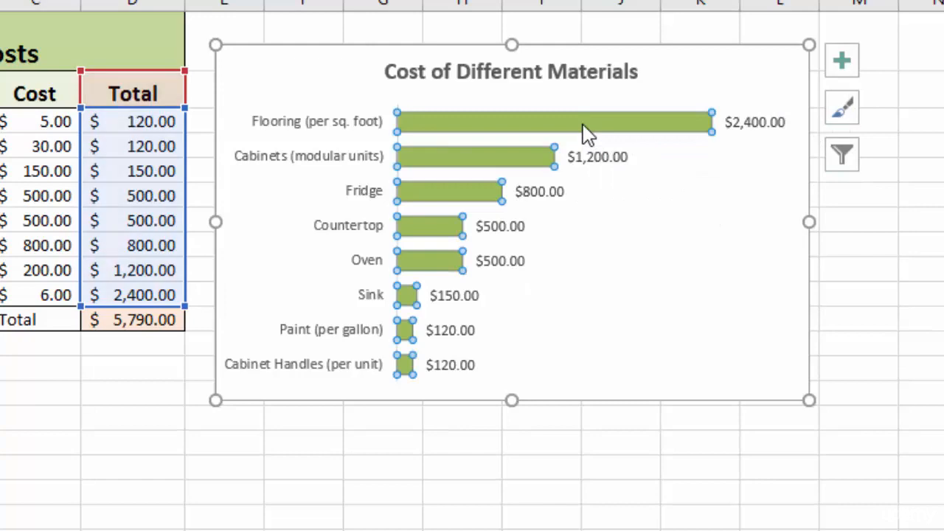
right_click(587, 130)
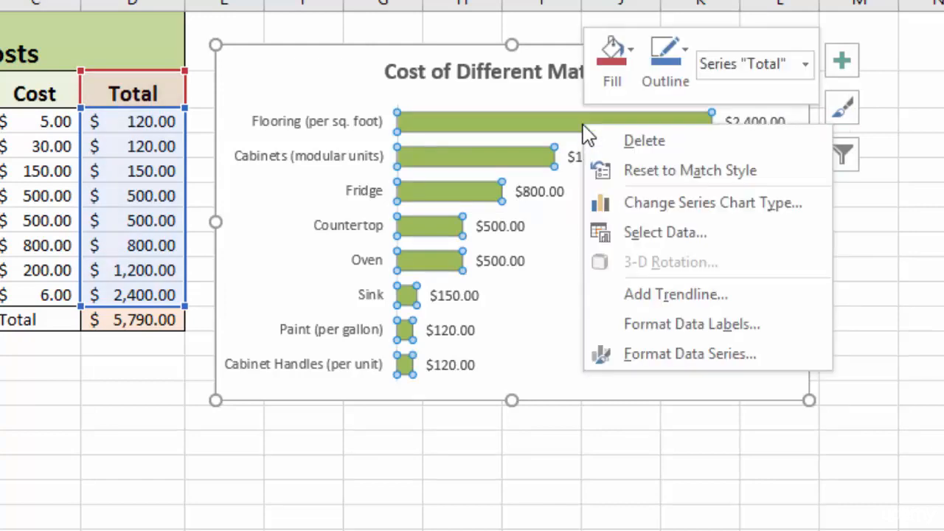
left_click(667, 357)
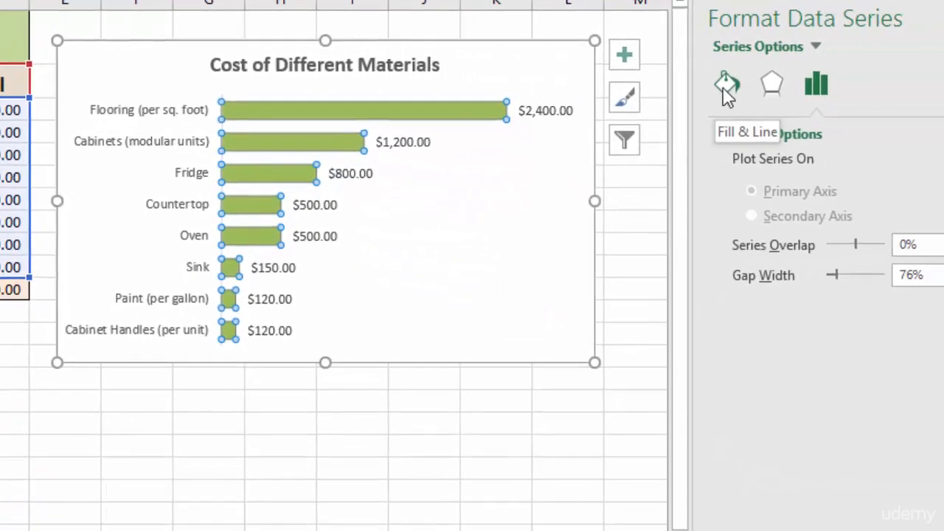
left_click(667, 85)
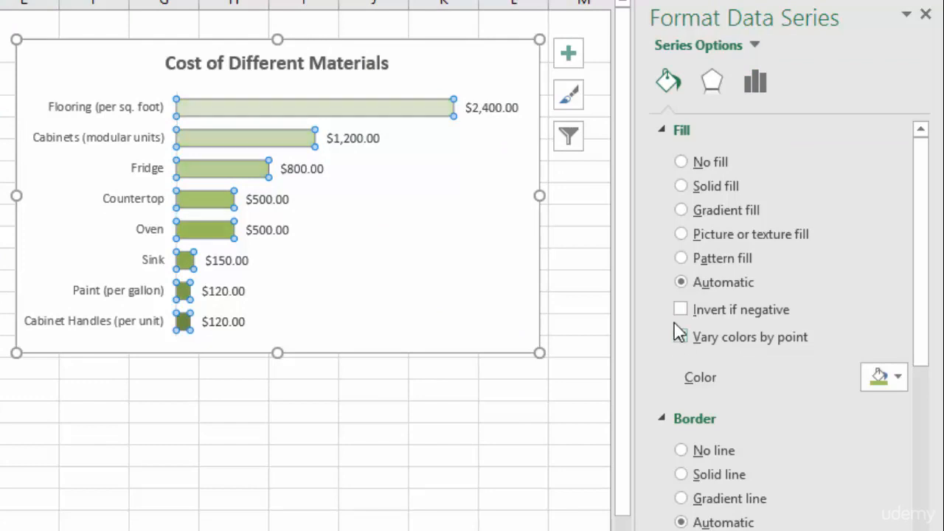
mouse_move(362, 120)
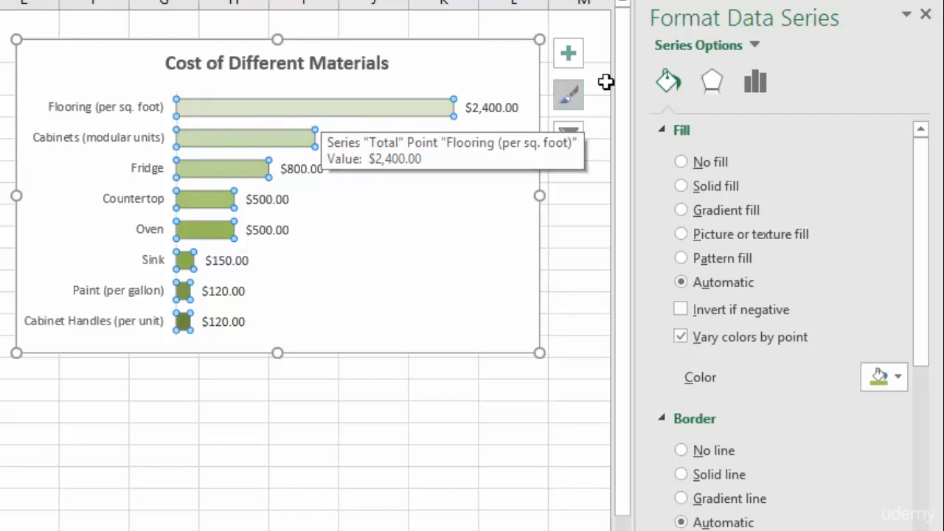
Step: Apply the reversed green monochromatic palette, dark to light, to the chart's bars
left_click(926, 15)
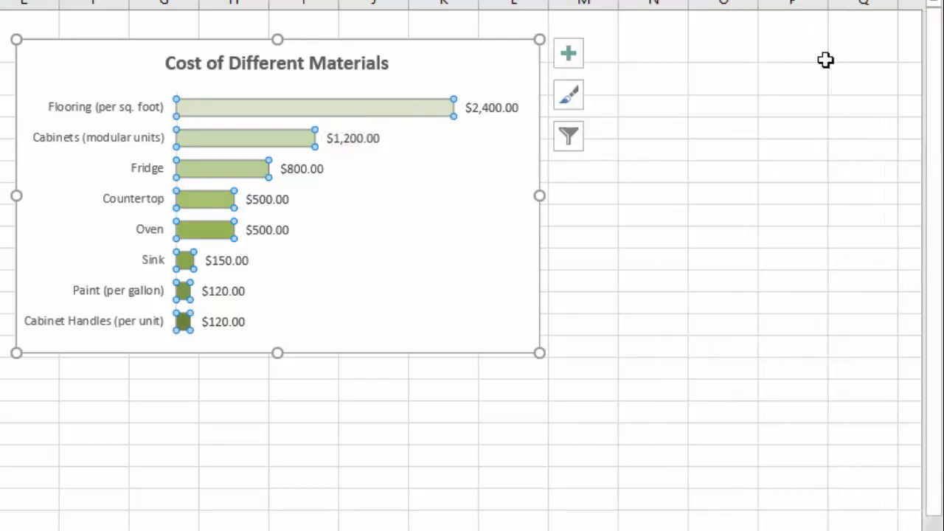
left_click(573, 109)
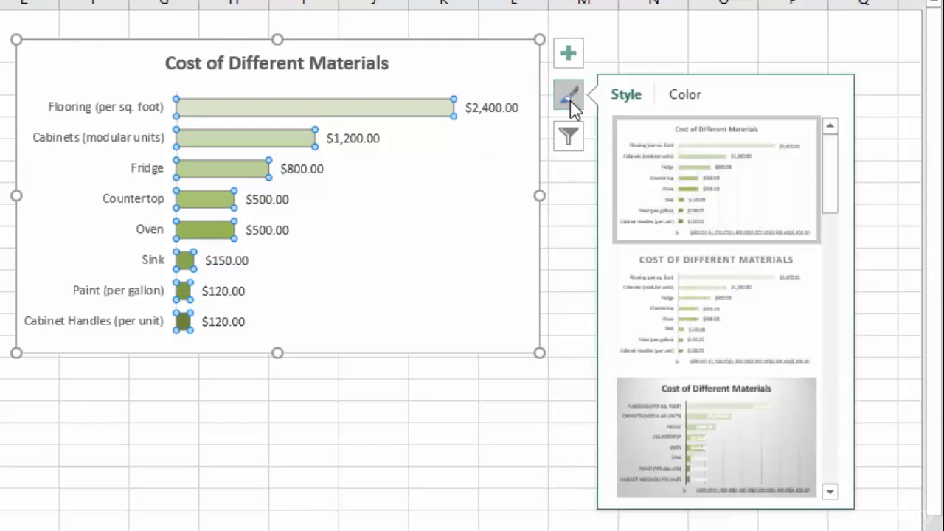
left_click(687, 94)
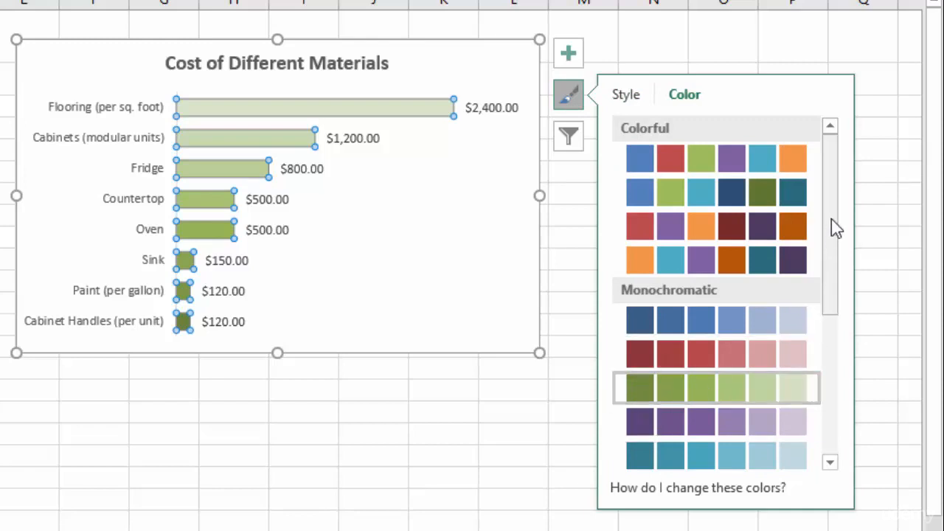
left_click_drag(835, 228, 837, 375)
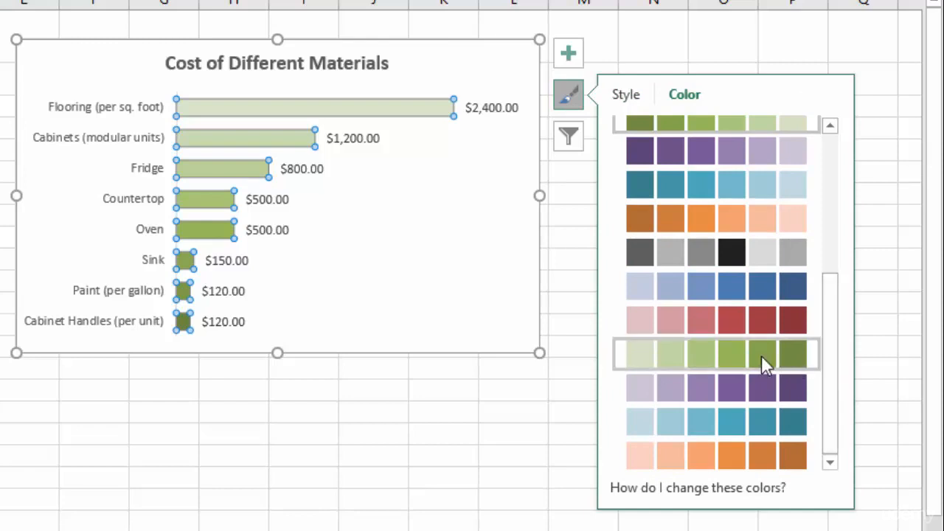
left_click(693, 353)
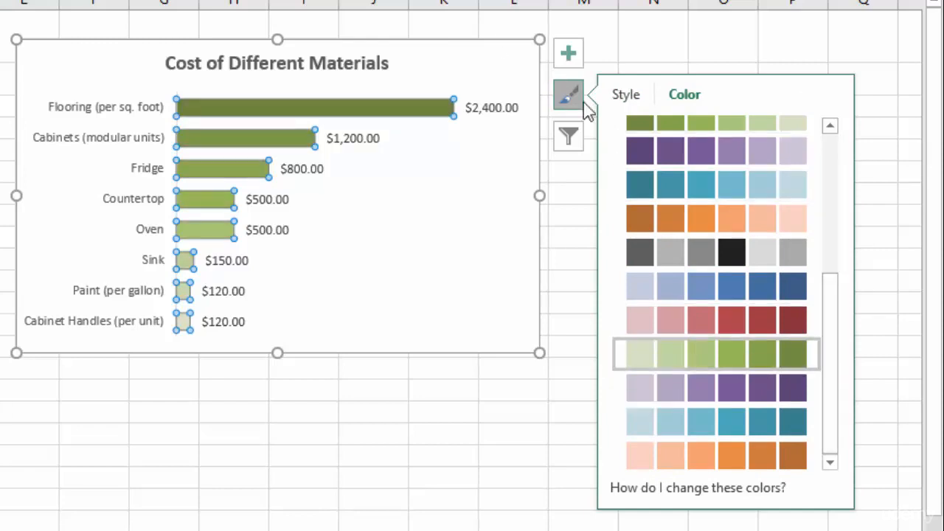
left_click(562, 90)
left_click(534, 79)
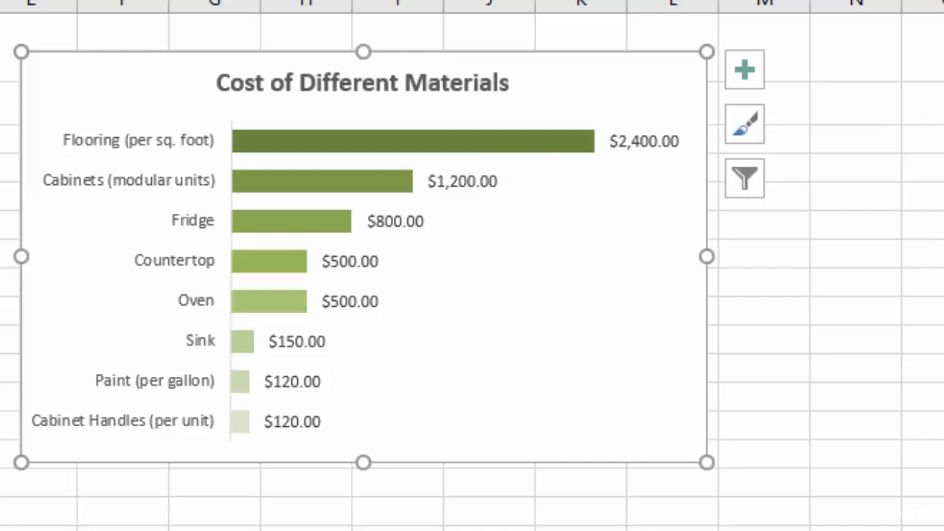
Step: Undo the palette change and the Vary colors by point setting, then deselect the chart
key("ctrl+z")
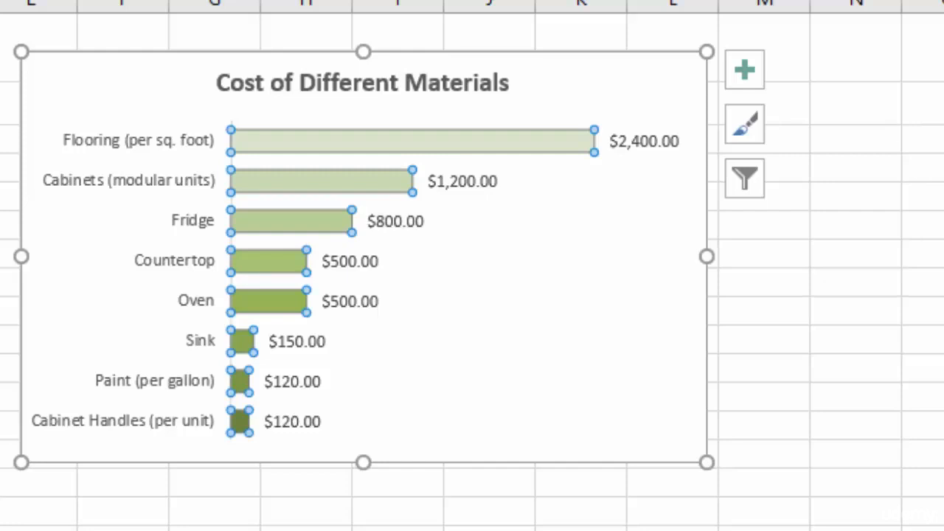
key("ctrl+z")
left_click(923, 225)
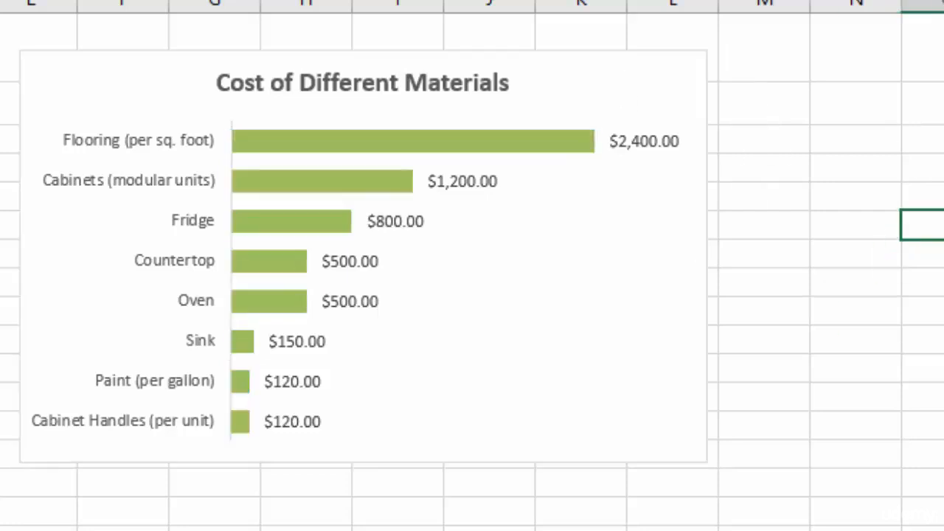